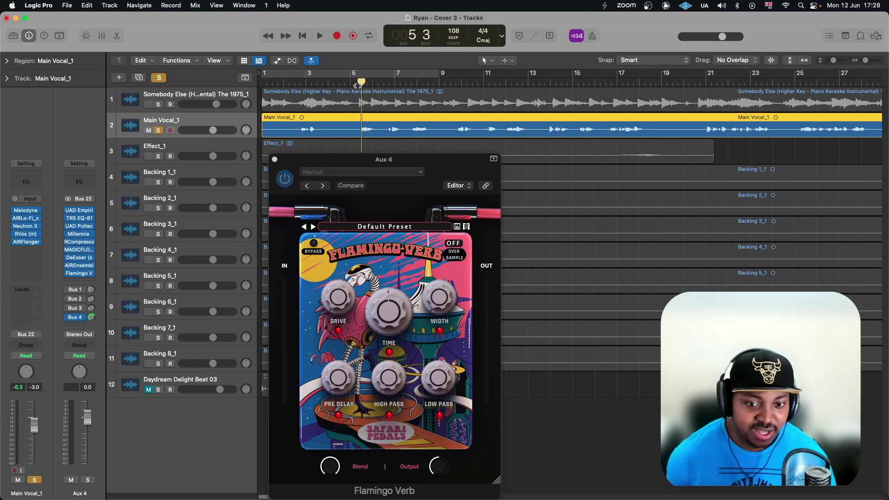
{"action": "mouse_move", "coordinate": [390, 324]}
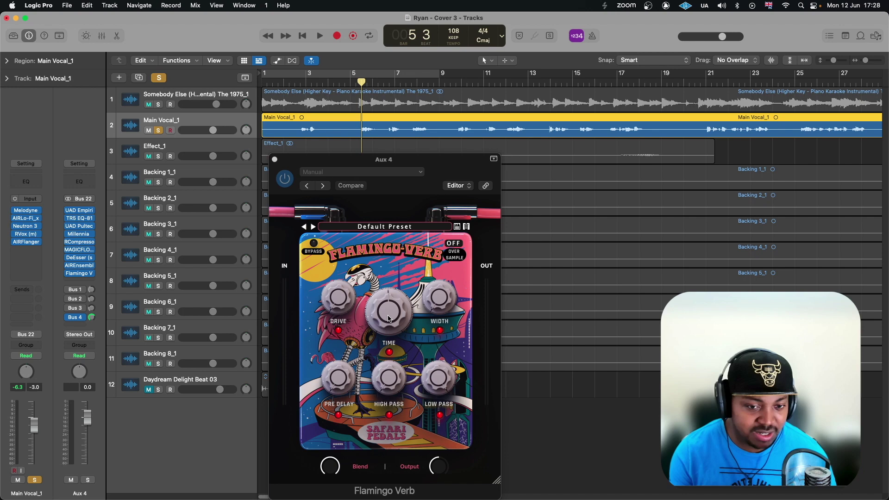
{"action": "mouse_move", "coordinate": [437, 302]}
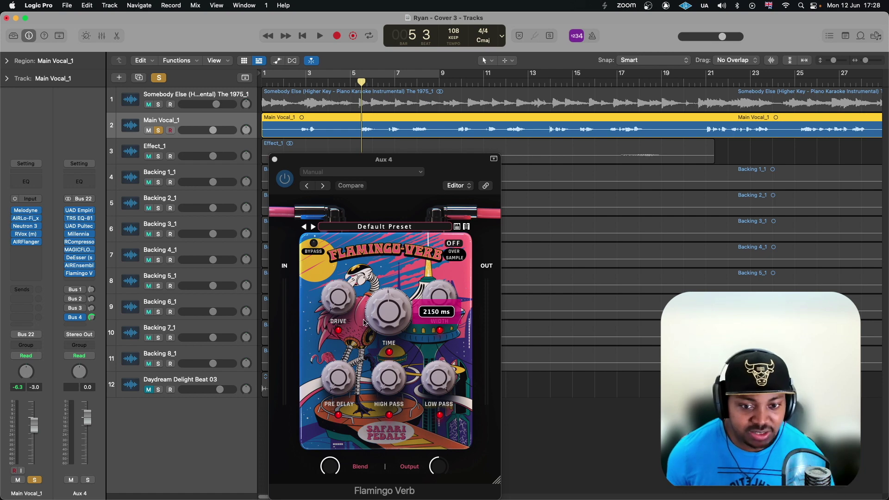
{"action": "mouse_move", "coordinate": [332, 309]}
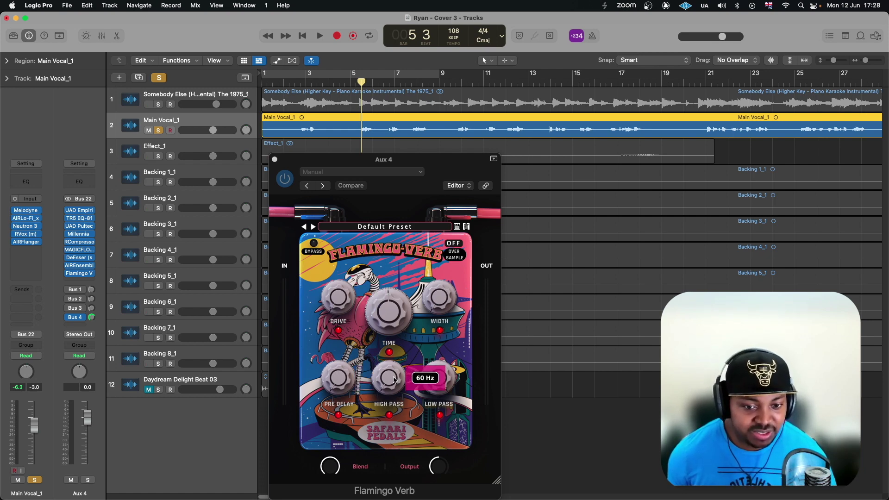
{"action": "mouse_move", "coordinate": [448, 384]}
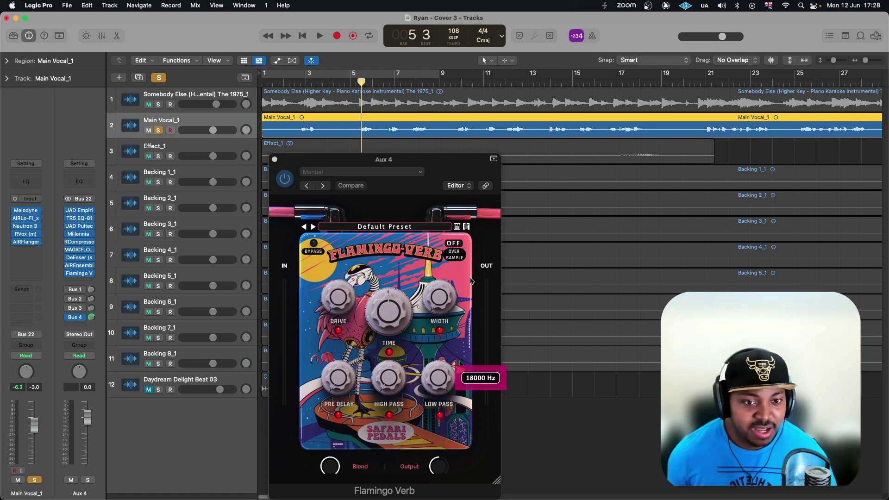
{"action": "left_click", "coordinate": [458, 251]}
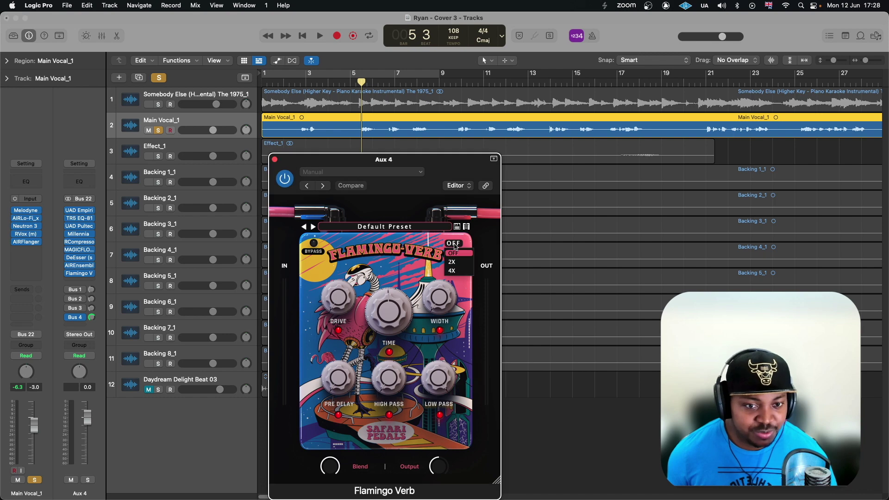
{"action": "left_click", "coordinate": [453, 271]}
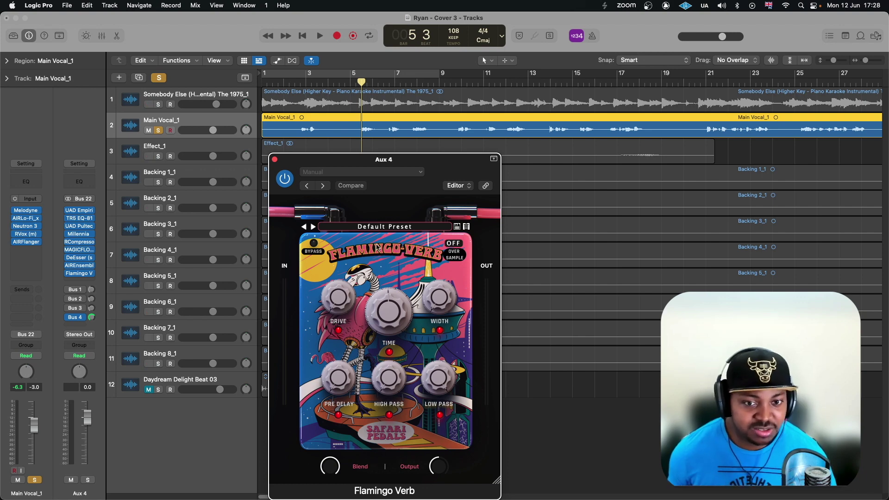
- Play the vocal, try the Flamingo Verb Blend at 77%, then settle it at 22% and stop
{"action": "key", "text": "space"}
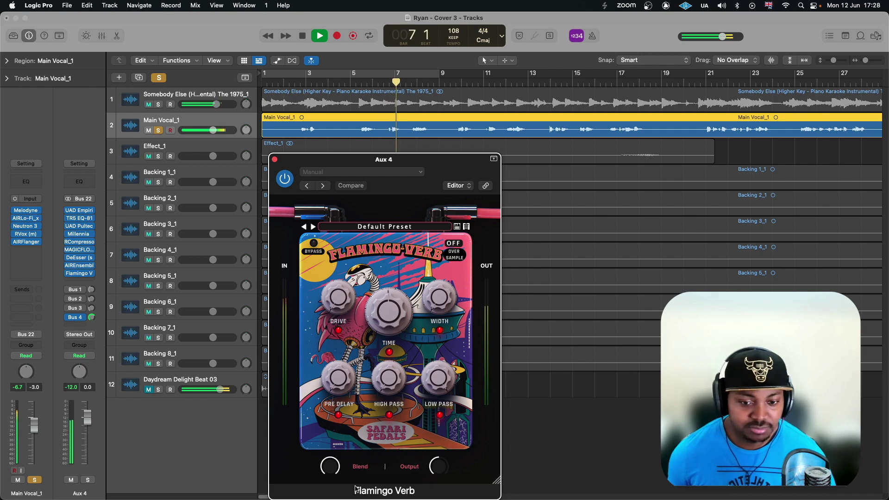
{"action": "left_click_drag", "start_coordinate": [330, 466], "coordinate": [324, 486]}
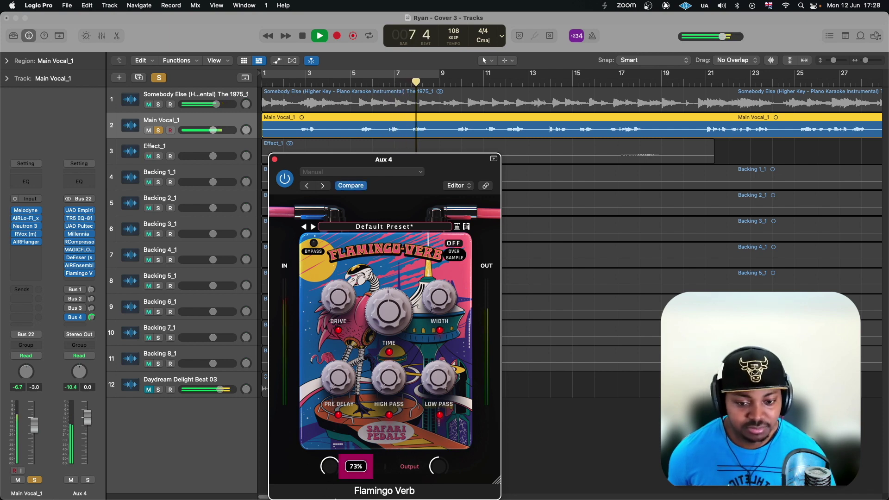
{"action": "mouse_move", "coordinate": [322, 466]}
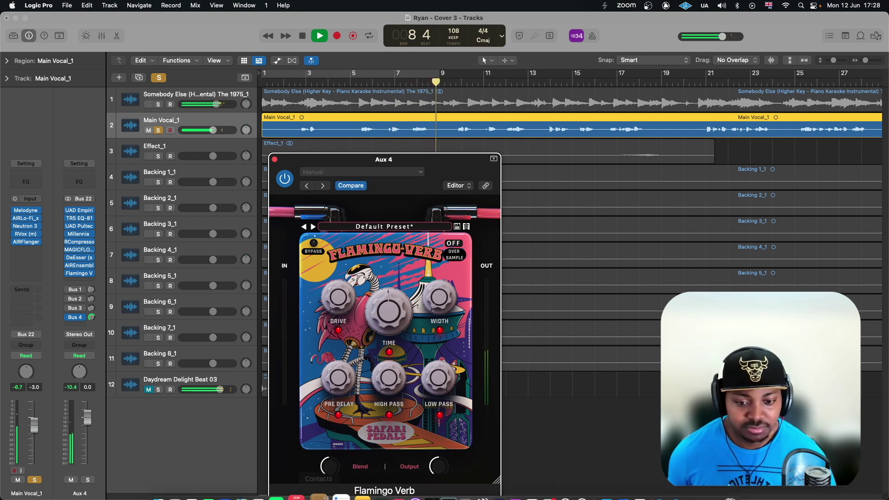
{"action": "left_click_drag", "start_coordinate": [324, 490], "coordinate": [258, 443]}
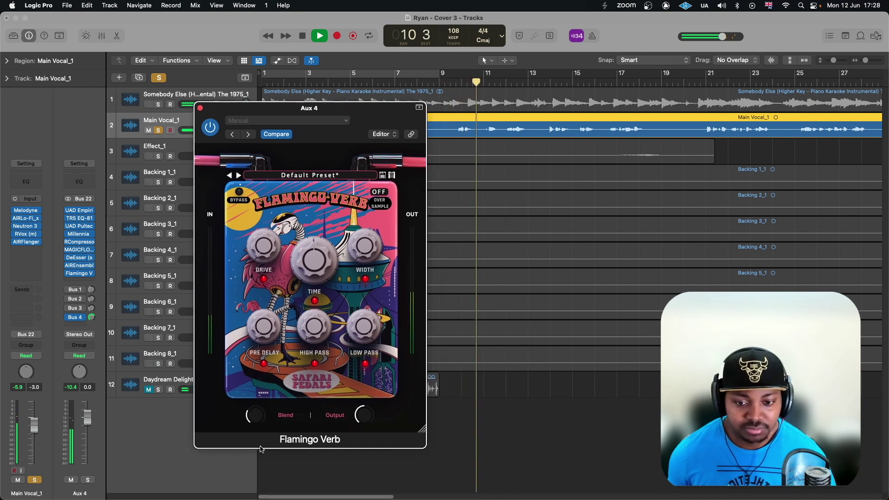
{"action": "left_click", "coordinate": [252, 420]}
{"action": "key", "text": "space"}
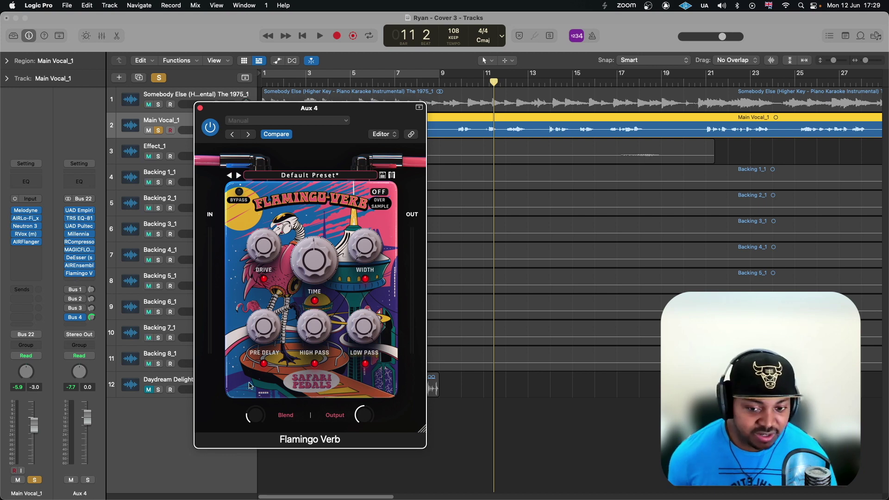
- Sweep Blend up to 100% wet, return it to 22%, and audition the vocal
{"action": "mouse_move", "coordinate": [257, 420]}
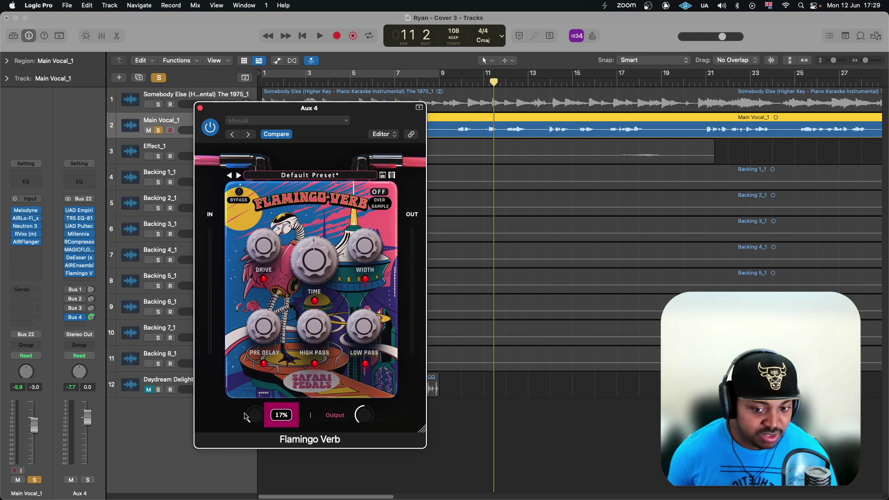
{"action": "left_click_drag", "start_coordinate": [246, 417], "coordinate": [321, 227]}
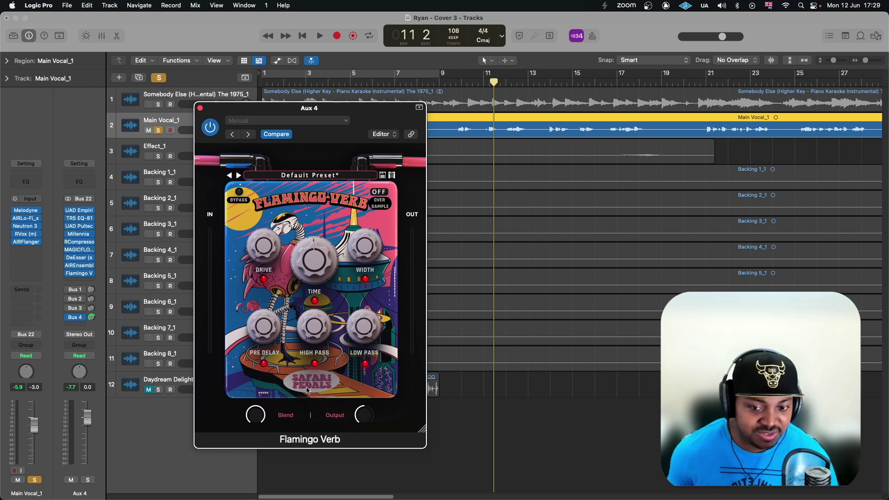
{"action": "left_click_drag", "start_coordinate": [258, 422], "coordinate": [243, 488]}
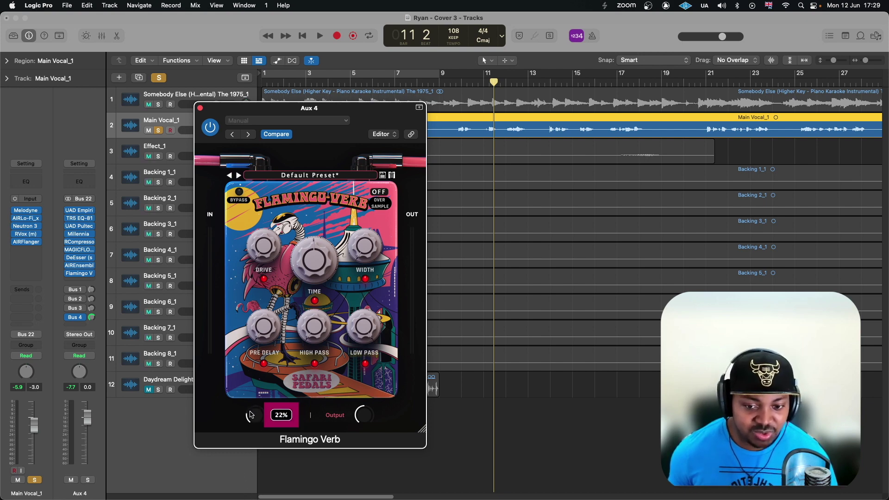
{"action": "key", "text": "space"}
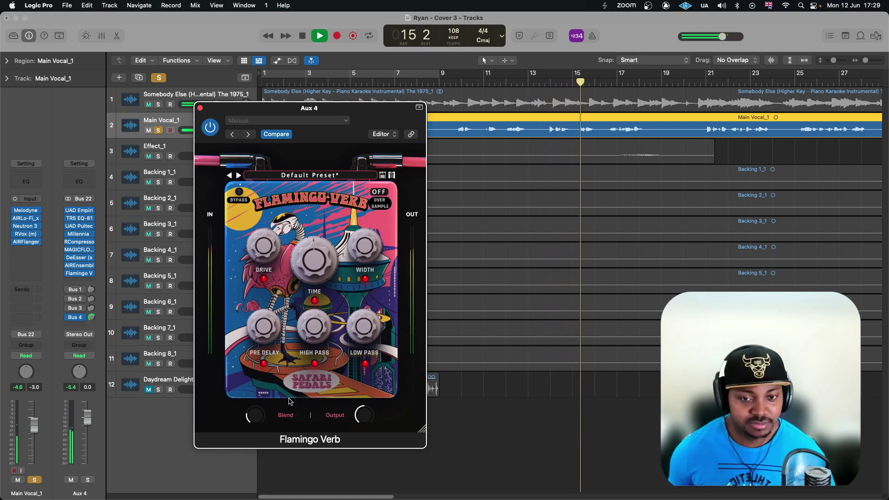
- Shorten the reverb Time from 2150 ms to about 1780 ms and below, then replay the song
{"action": "key", "text": "space"}
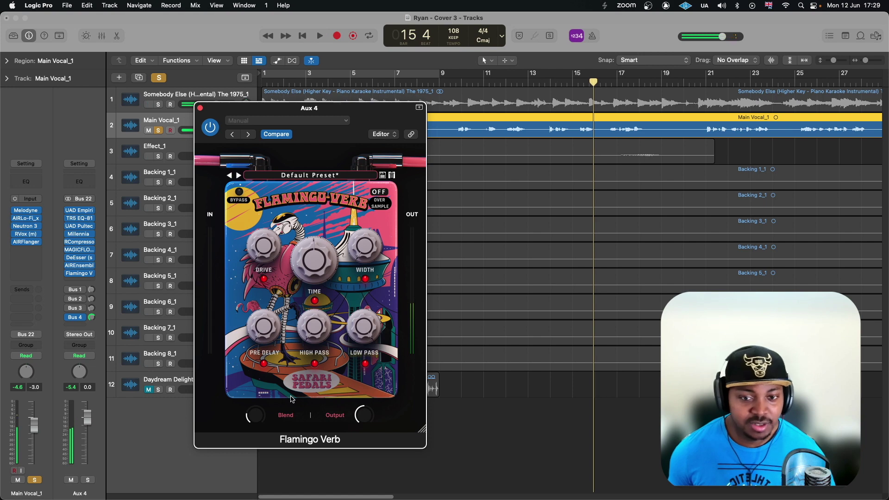
{"action": "mouse_move", "coordinate": [321, 261]}
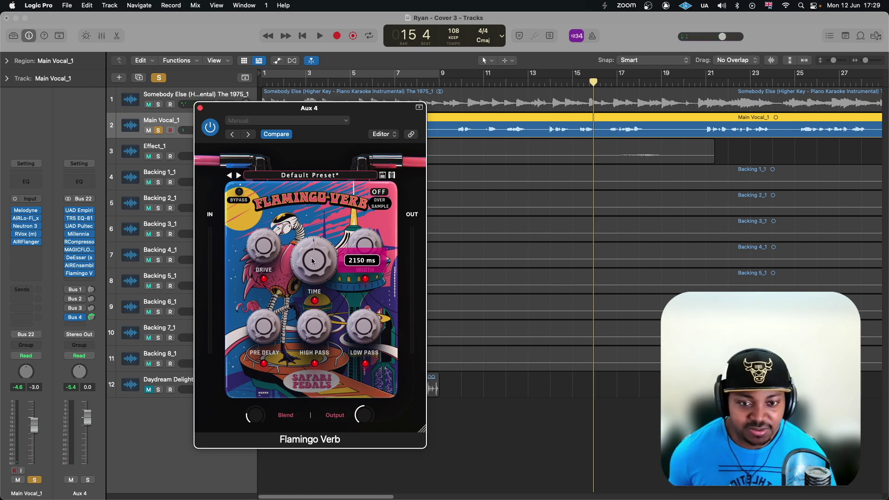
{"action": "left_click_drag", "start_coordinate": [311, 258], "coordinate": [312, 270]}
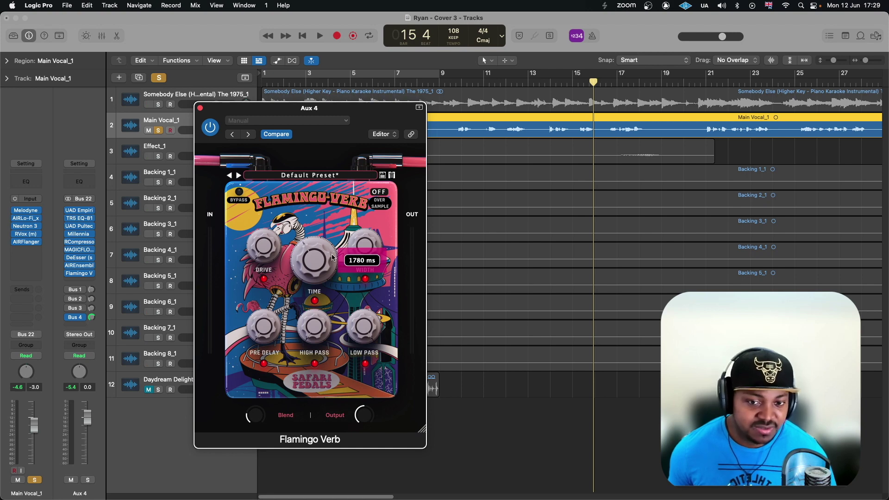
{"action": "left_click_drag", "start_coordinate": [331, 258], "coordinate": [308, 266]}
{"action": "key", "text": "space"}
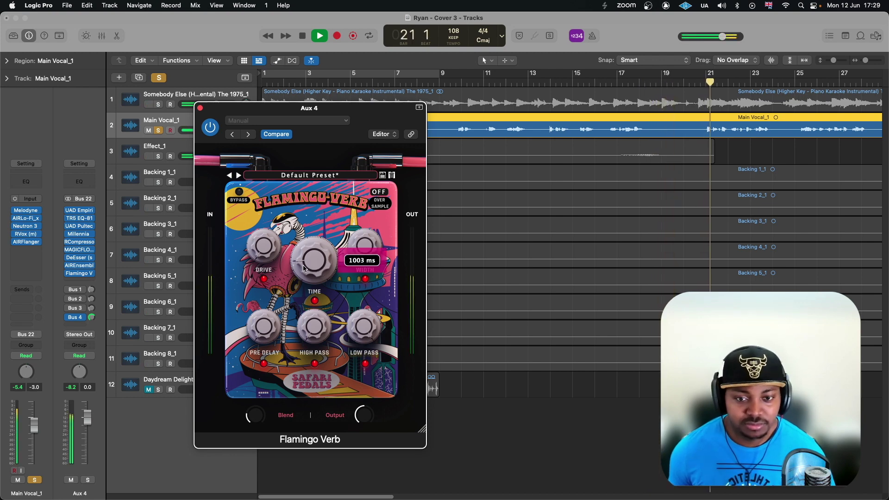
- Lengthen the reverb Time to about 2890 ms, then fine-tune it down to roughly 2705 ms
{"action": "left_click_drag", "start_coordinate": [315, 268], "coordinate": [313, 209]}
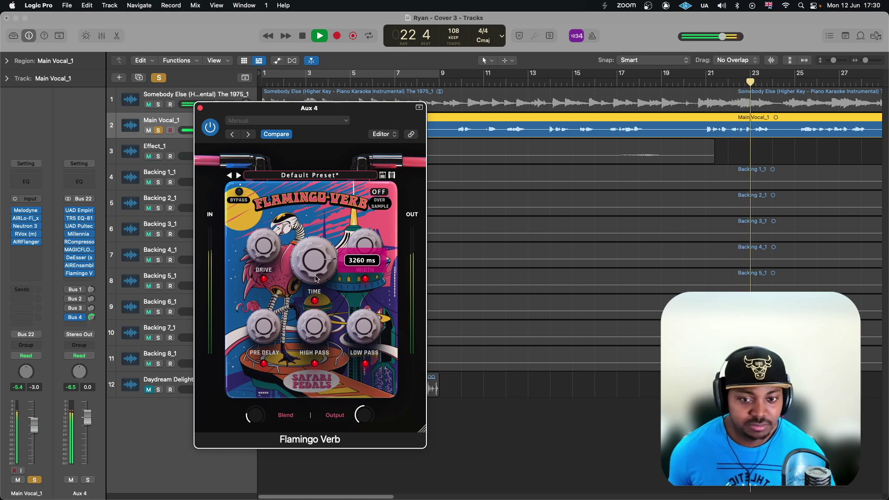
{"action": "scroll", "coordinate": [315, 277], "scroll_direction": "down", "scroll_amount": 2}
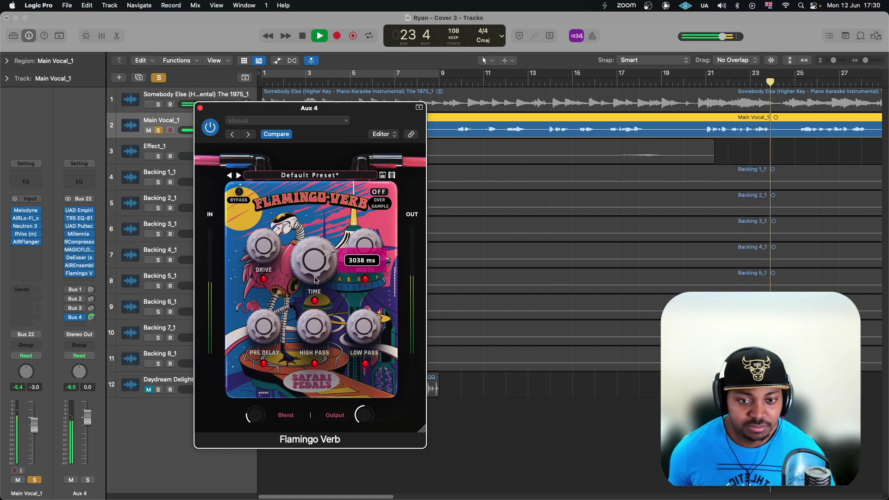
{"action": "scroll", "coordinate": [314, 277], "scroll_direction": "down", "scroll_amount": 1}
{"action": "scroll", "coordinate": [315, 268], "scroll_direction": "up", "scroll_amount": 4}
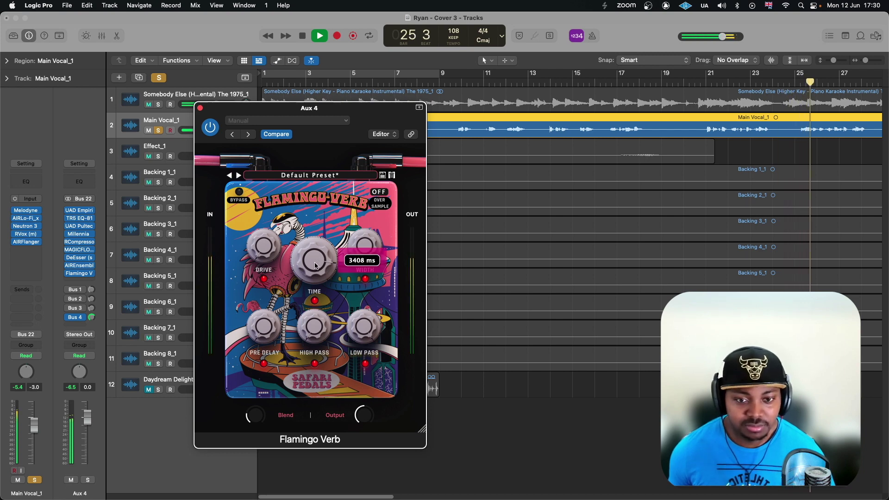
{"action": "scroll", "coordinate": [316, 271], "scroll_direction": "down", "scroll_amount": 7}
{"action": "scroll", "coordinate": [313, 283], "scroll_direction": "down", "scroll_amount": 1}
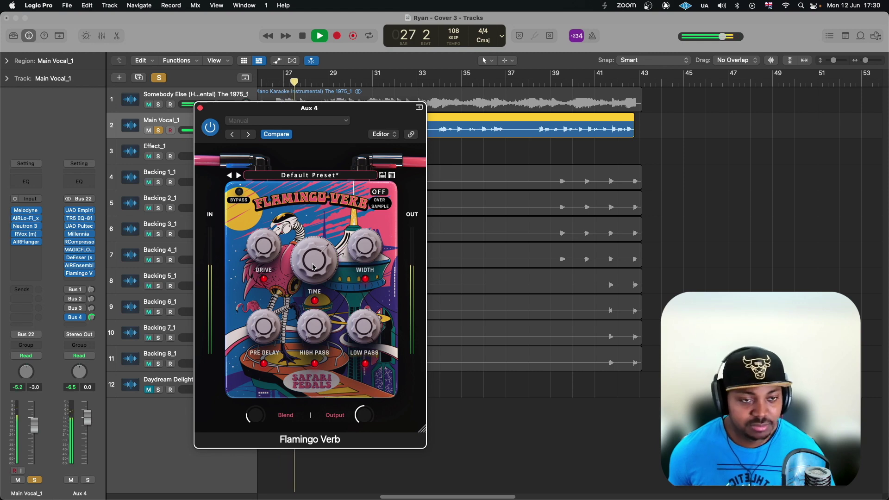
- Stop playback, push the reverb Time to its 4000 ms maximum, and replay the song
{"action": "key", "text": "space"}
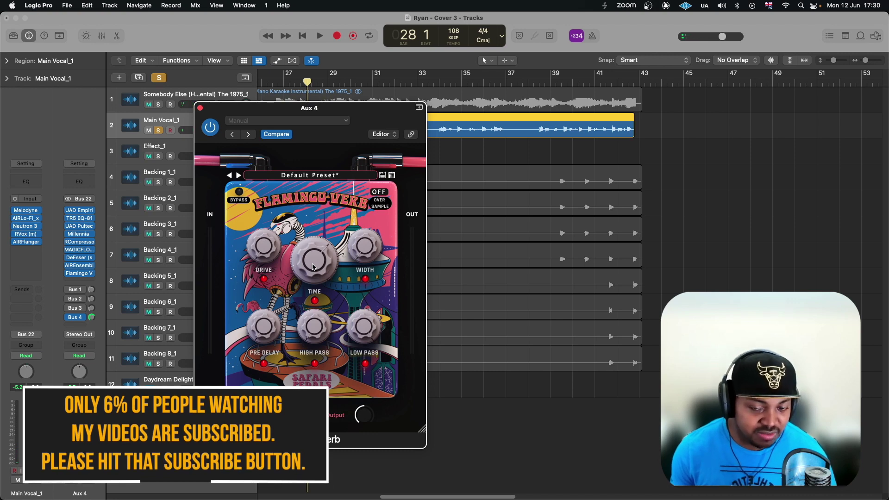
{"action": "left_click", "coordinate": [314, 267]}
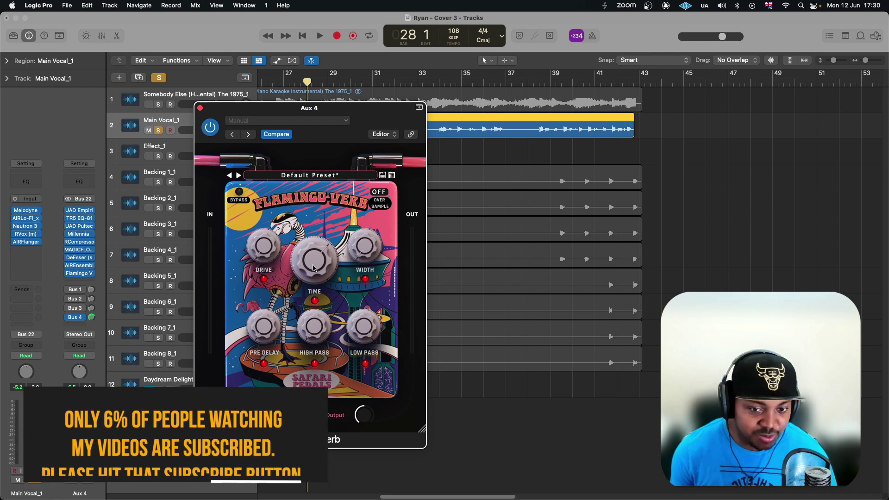
{"action": "left_click_drag", "start_coordinate": [314, 267], "coordinate": [318, 254]}
{"action": "key", "text": "space"}
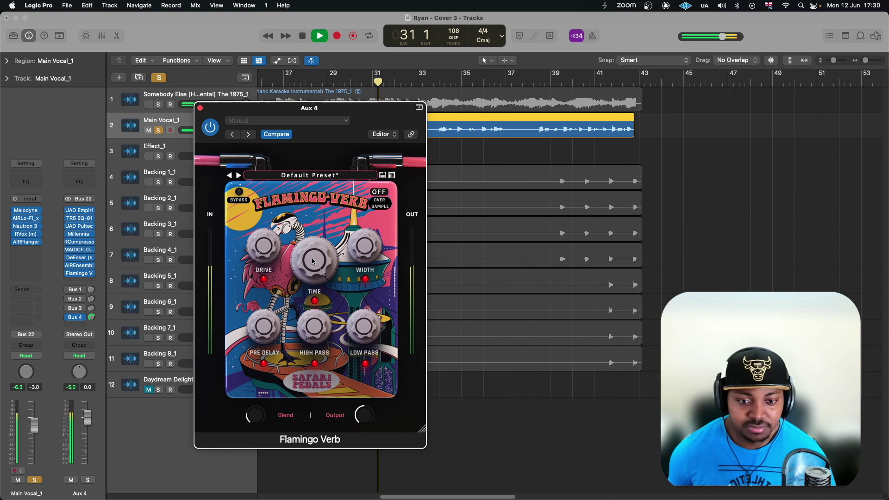
- Try the reverb Width at 38%, then restart playback and pull Width down to about 29%
{"action": "mouse_move", "coordinate": [364, 245]}
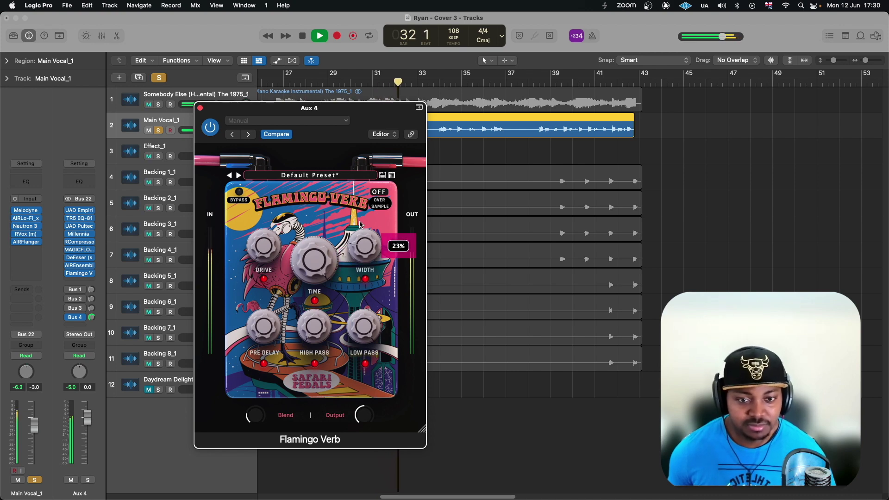
{"action": "key", "text": "space"}
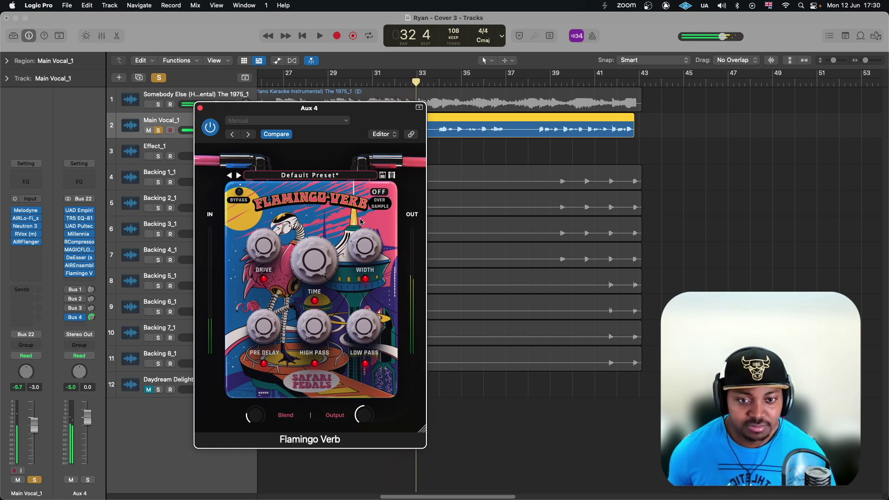
{"action": "left_click_drag", "start_coordinate": [362, 246], "coordinate": [361, 235]}
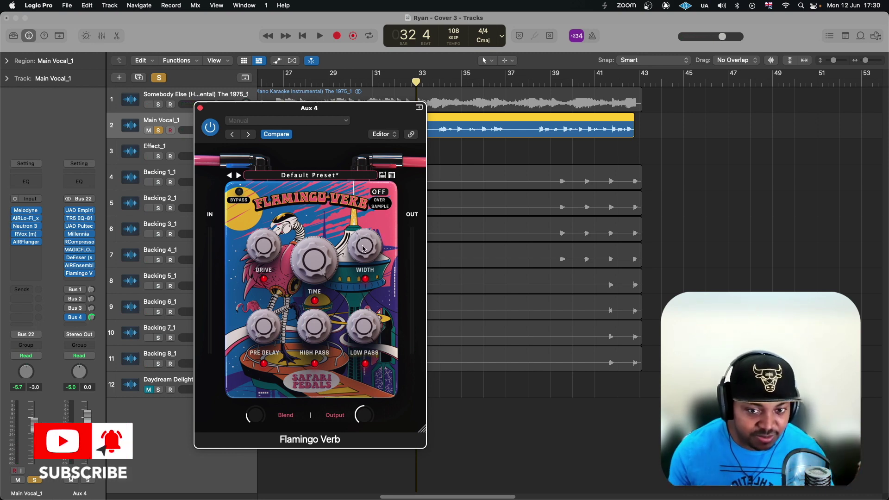
{"action": "mouse_move", "coordinate": [368, 250]}
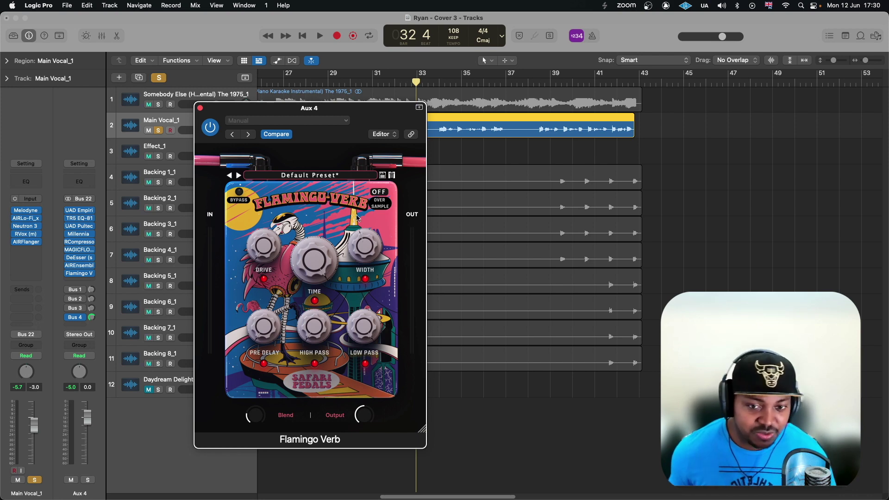
{"action": "key", "text": "space"}
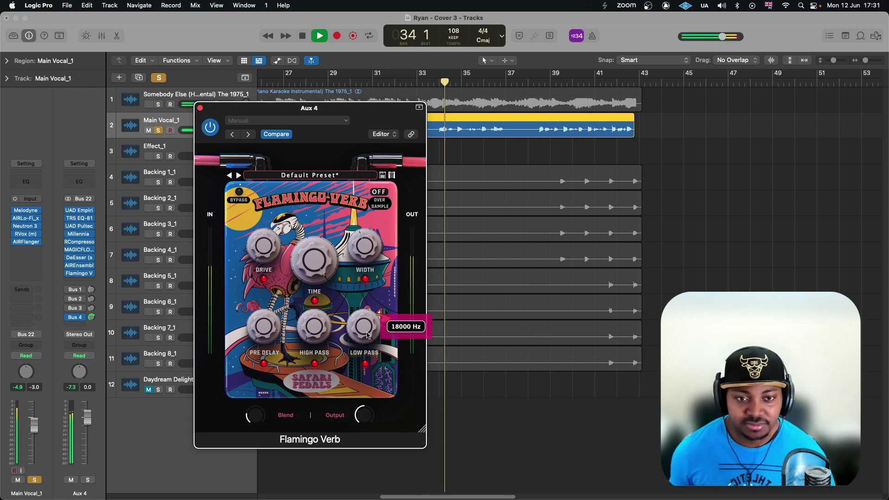
{"action": "mouse_move", "coordinate": [370, 240]}
{"action": "left_click_drag", "start_coordinate": [371, 241], "coordinate": [374, 174]}
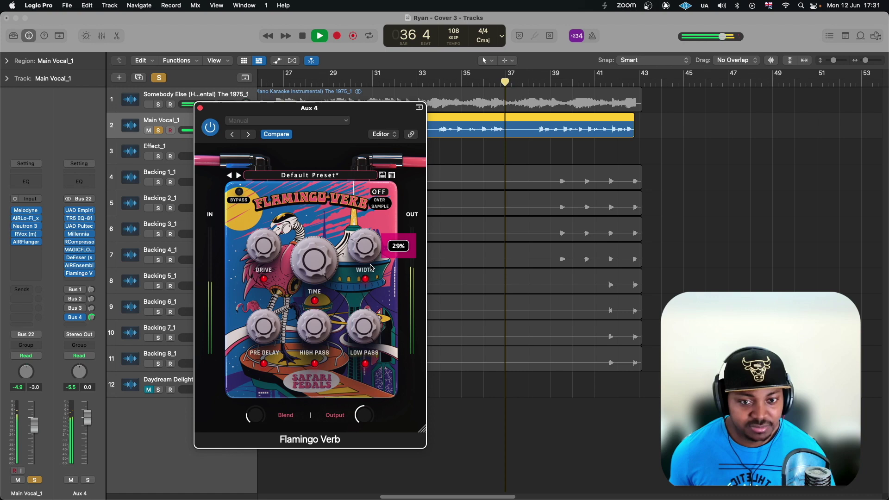
- Set oversampling to 2X, adjust Low Pass, raise High Pass to about 339 Hz, and stop playback
{"action": "left_click", "coordinate": [379, 192]}
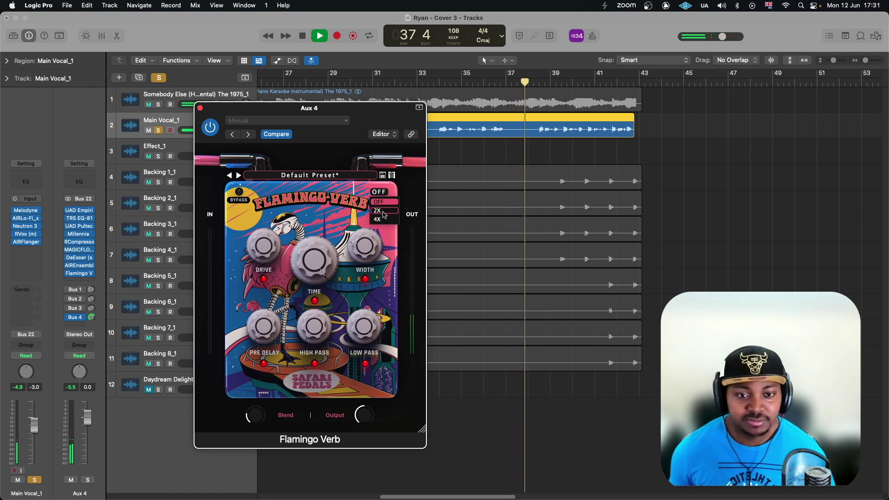
{"action": "left_click_drag", "start_coordinate": [373, 234], "coordinate": [372, 245]}
{"action": "left_click_drag", "start_coordinate": [365, 330], "coordinate": [364, 310]}
{"action": "left_click_drag", "start_coordinate": [323, 362], "coordinate": [317, 298]}
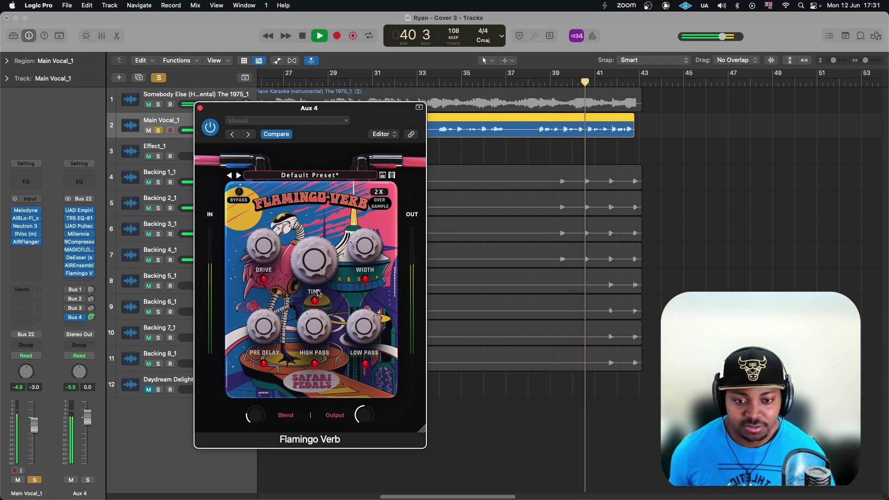
{"action": "scroll", "coordinate": [316, 338], "scroll_direction": "up", "scroll_amount": 3}
{"action": "key", "text": "space"}
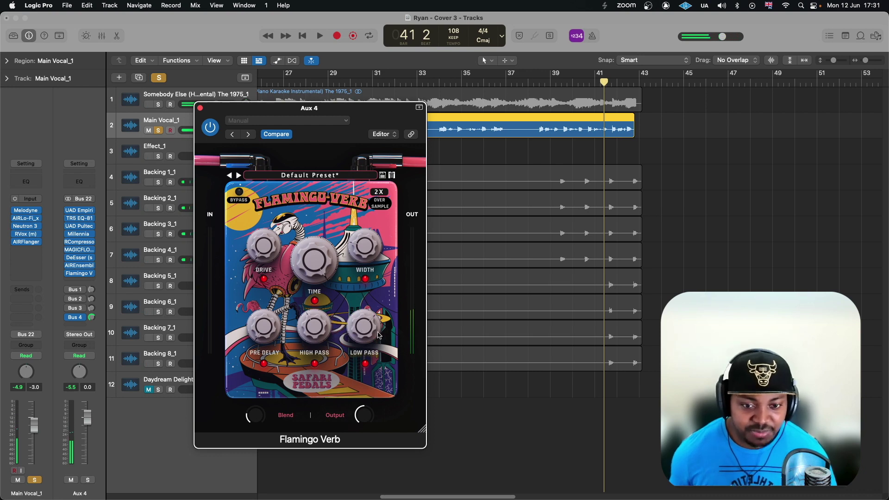
{"action": "mouse_move", "coordinate": [372, 332]}
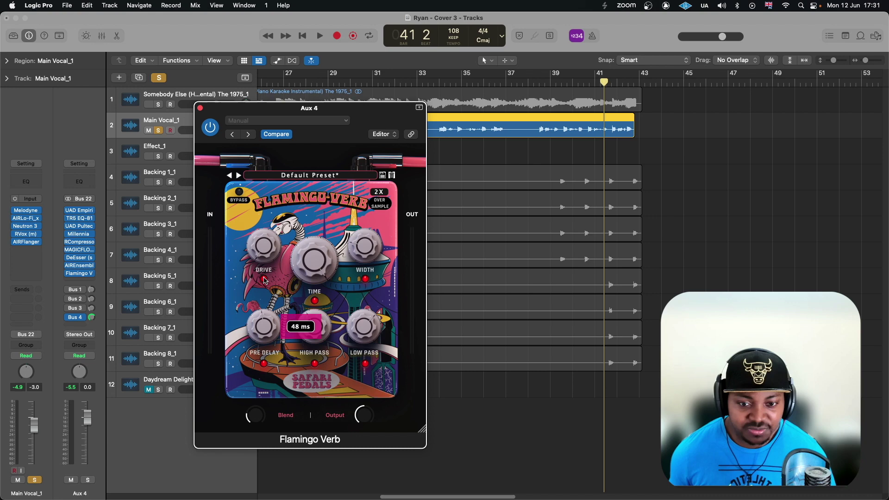
- Replay the vocal from bar 33 and set the reverb Time to about 1817 ms
{"action": "key", "text": "space"}
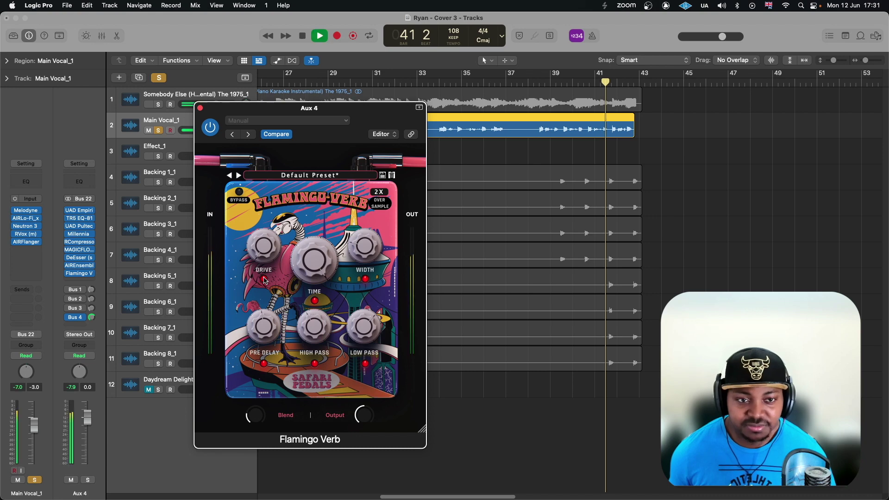
{"action": "left_click", "coordinate": [434, 84]}
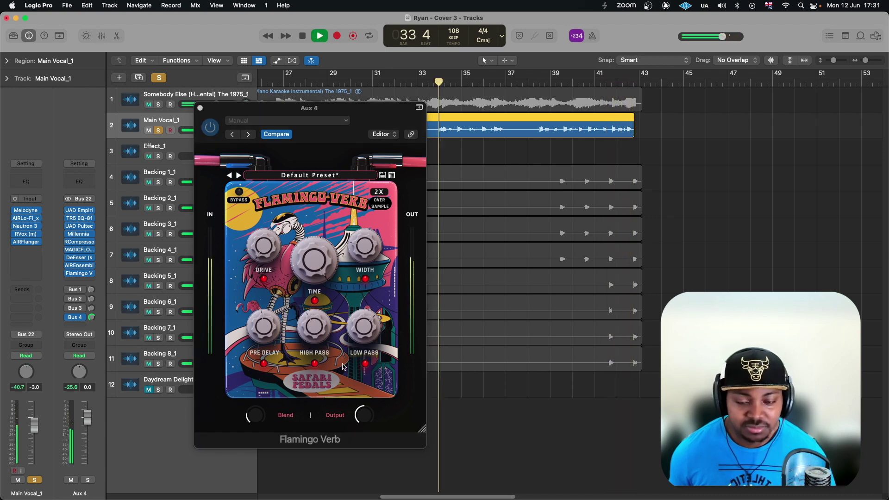
{"action": "left_click", "coordinate": [266, 327]}
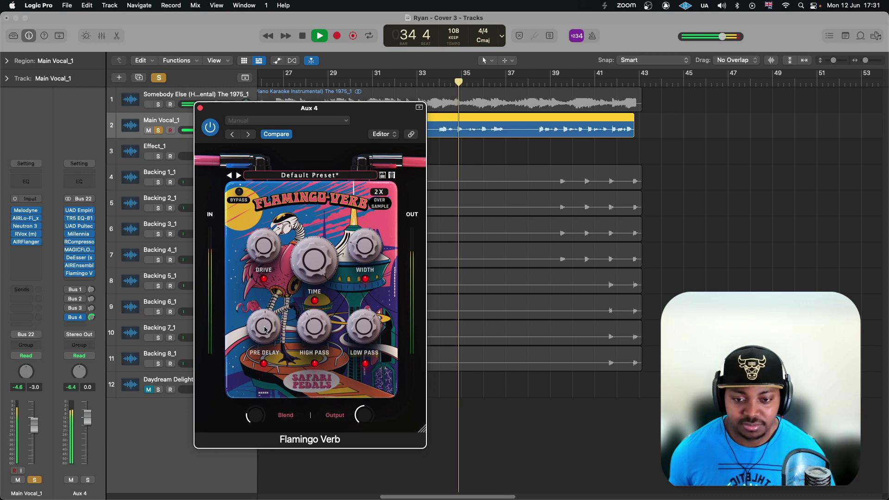
{"action": "mouse_move", "coordinate": [266, 330]}
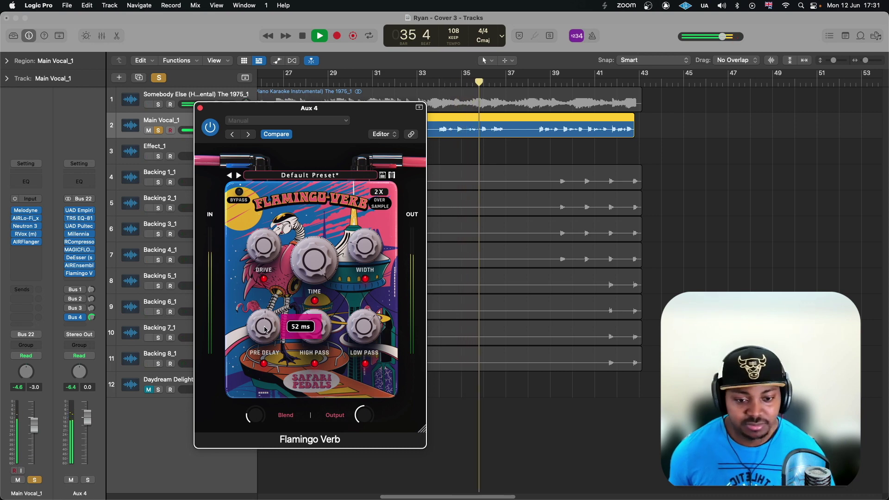
{"action": "mouse_move", "coordinate": [307, 280]}
{"action": "left_mouse_down"}
{"action": "mouse_move", "coordinate": [299, 305]}
{"action": "mouse_move", "coordinate": [307, 246]}
{"action": "mouse_move", "coordinate": [310, 281]}
{"action": "left_mouse_up"}
- Stop playback and check the Pre Delay reading of 52 ms
{"action": "key", "text": "space"}
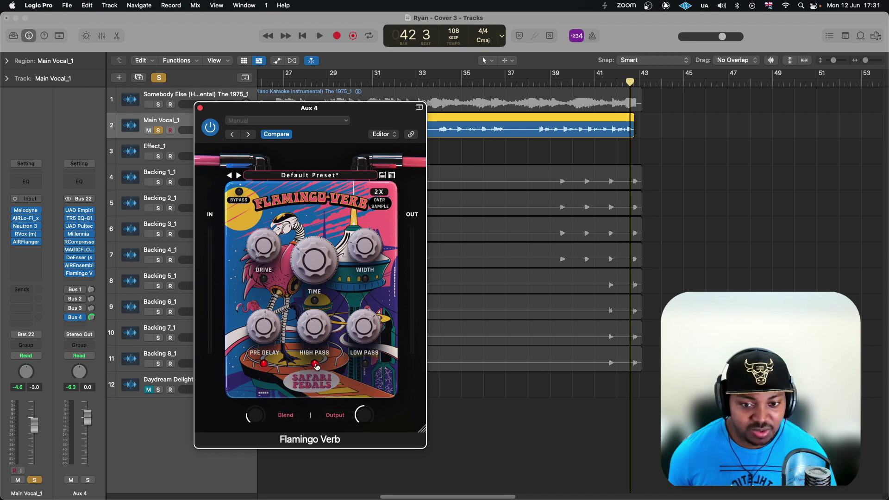
{"action": "mouse_move", "coordinate": [249, 344]}
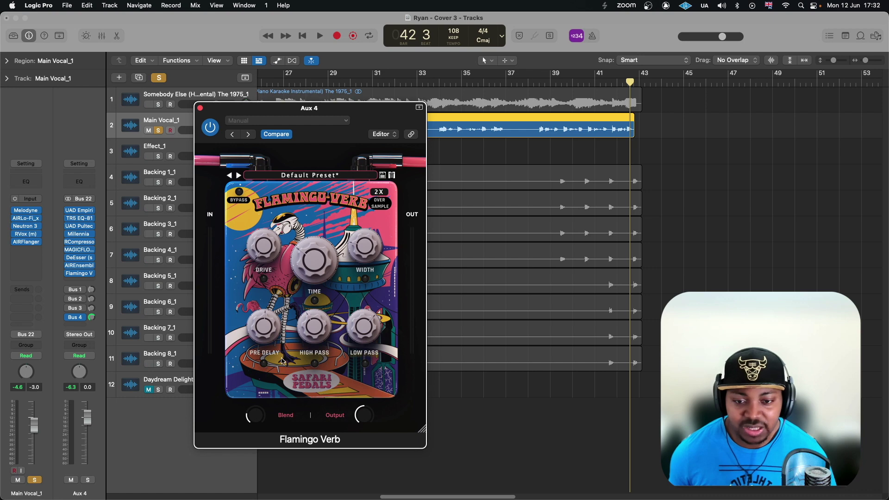
- Close the Aux 4 reverb, open Daydream Delight Beat 03's Flamingo Verb, and cycle bars 1–9 while playing
{"action": "left_click", "coordinate": [200, 108]}
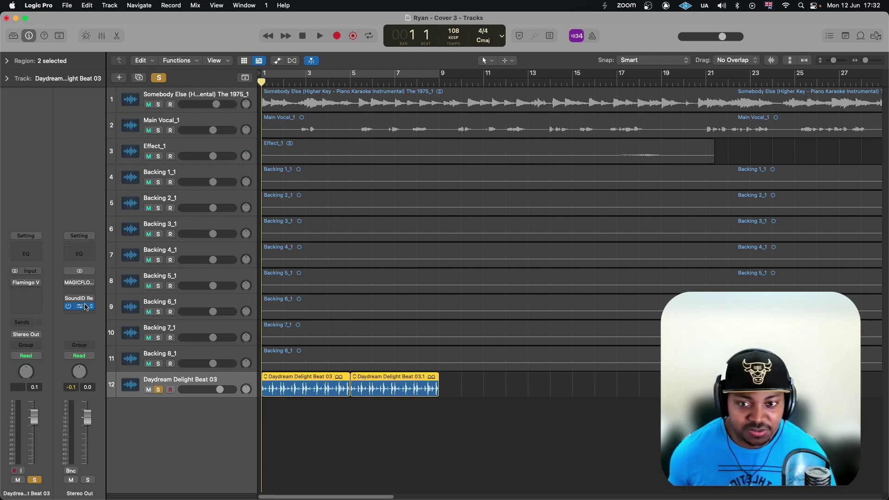
{"action": "left_click", "coordinate": [28, 283]}
{"action": "key", "text": "space"}
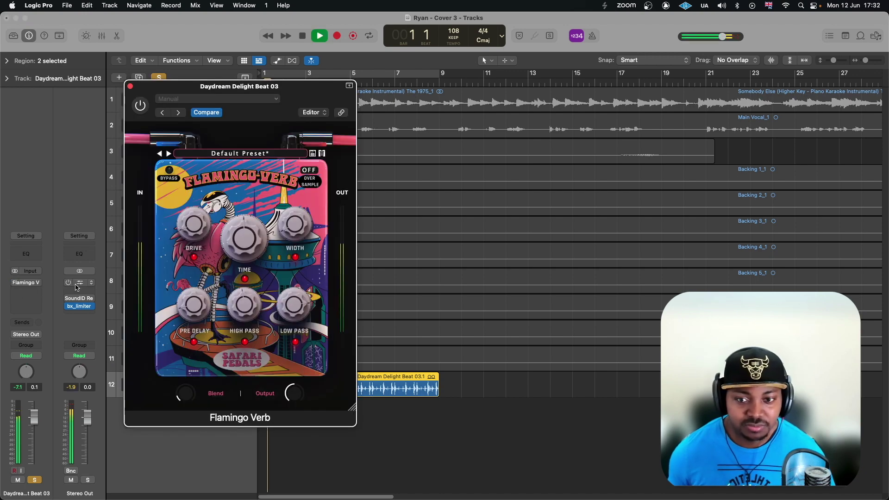
{"action": "left_click", "coordinate": [374, 74]}
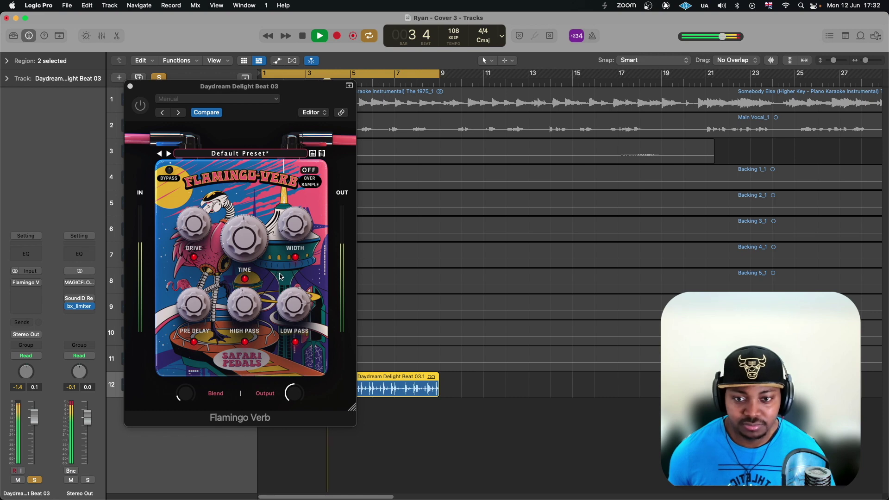
{"action": "left_click", "coordinate": [141, 112]}
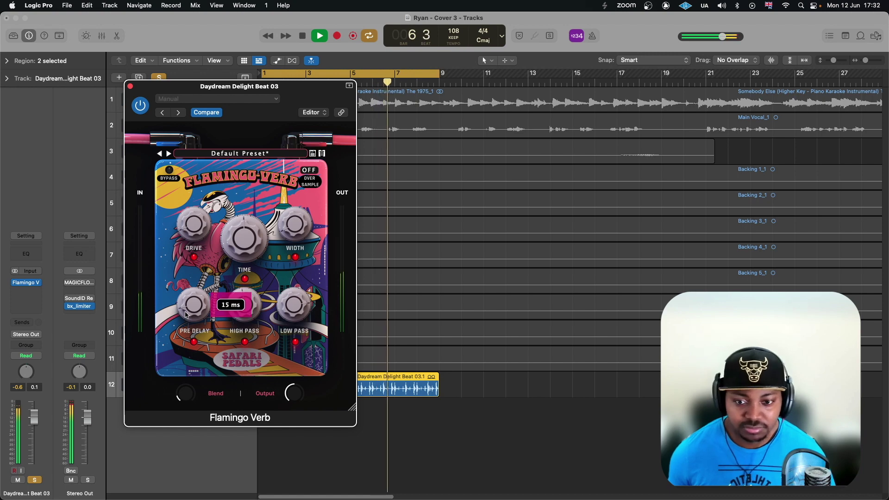
- Set the beat reverb's Blend to a subtle 19% and audition the loop from bar 1
{"action": "mouse_move", "coordinate": [187, 403]}
{"action": "mouse_move", "coordinate": [187, 402]}
{"action": "left_mouse_down"}
{"action": "mouse_move", "coordinate": [187, 381]}
{"action": "mouse_move", "coordinate": [186, 396]}
{"action": "left_mouse_up"}
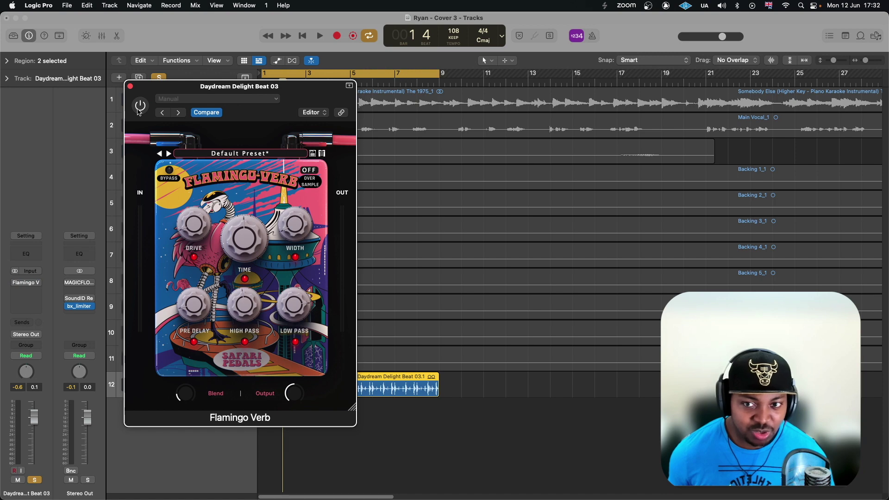
{"action": "key", "text": "space"}
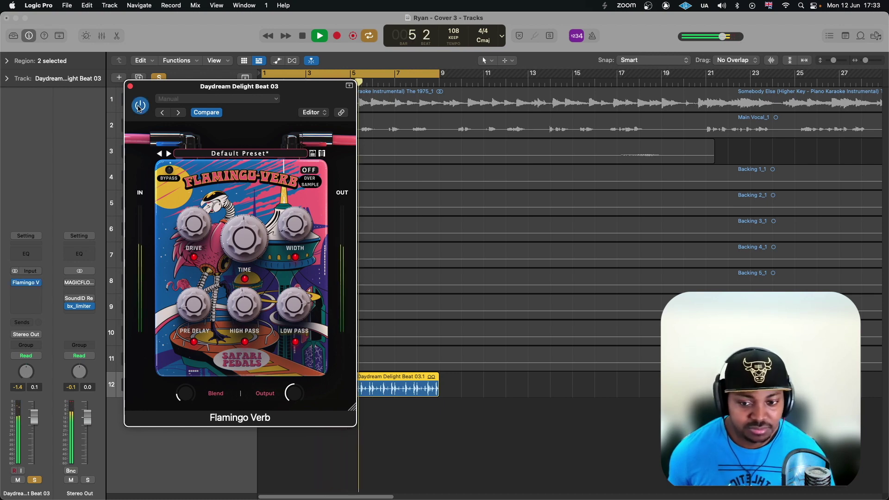
{"action": "mouse_move", "coordinate": [181, 321]}
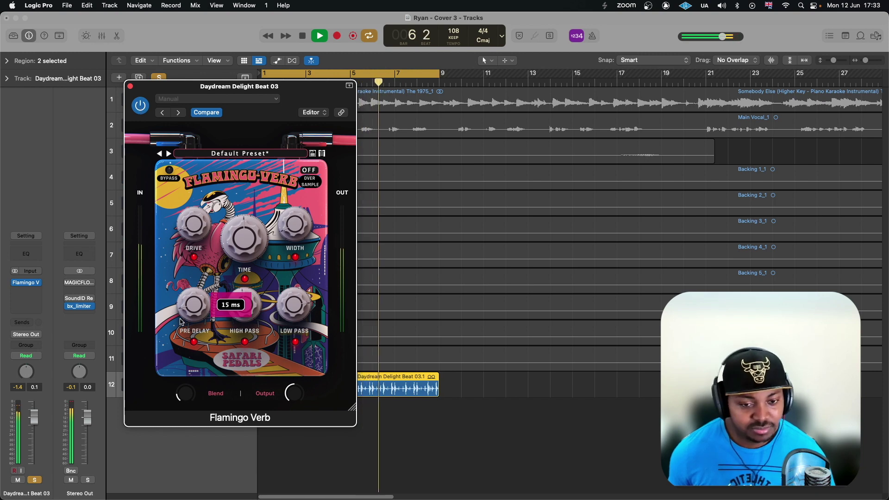
{"action": "mouse_move", "coordinate": [187, 401]}
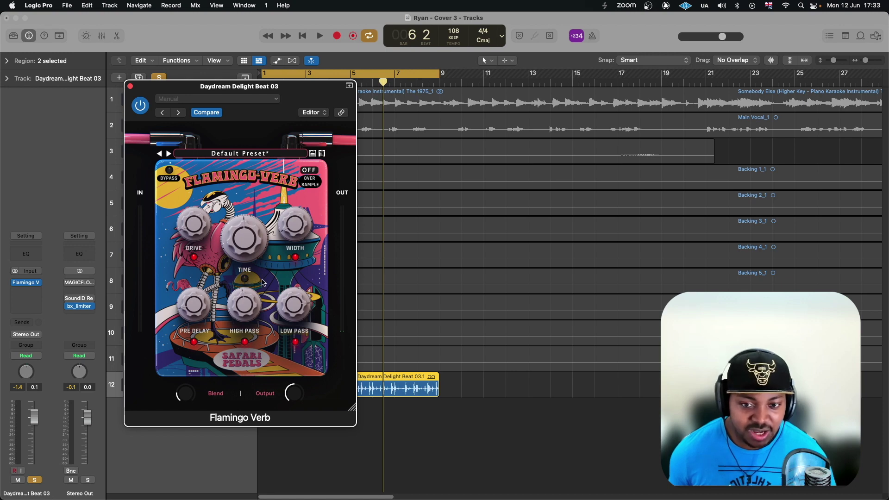
- Move the reverb window aside and play the drum loop from bar 1
{"action": "left_click_drag", "start_coordinate": [240, 93], "coordinate": [144, 75]}
{"action": "mouse_move", "coordinate": [154, 238]}
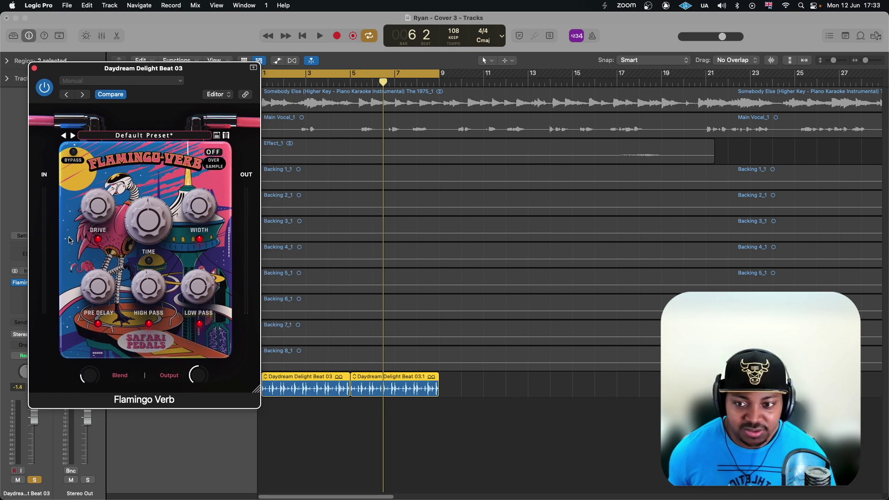
{"action": "key", "text": "Return"}
{"action": "key", "text": "space"}
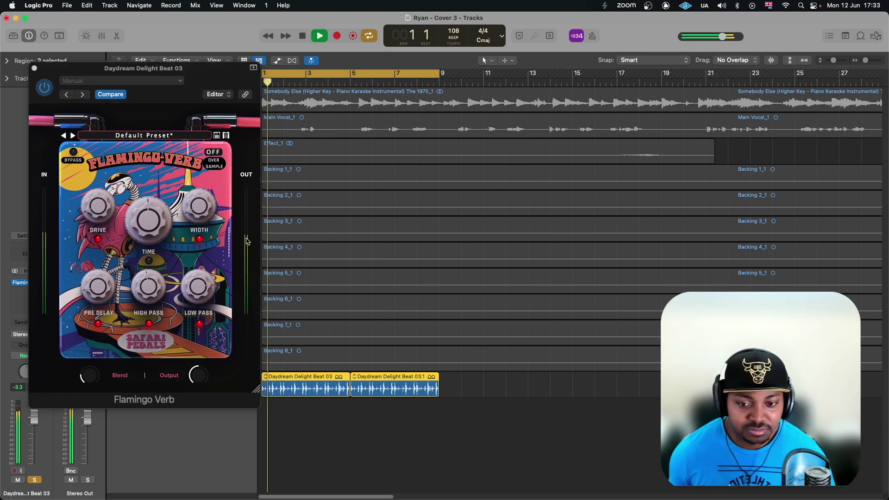
- Lower the beat's Flamingo Verb Blend from full to about 16%, then stop playback
{"action": "left_click", "coordinate": [91, 382]}
{"action": "mouse_move", "coordinate": [96, 296]}
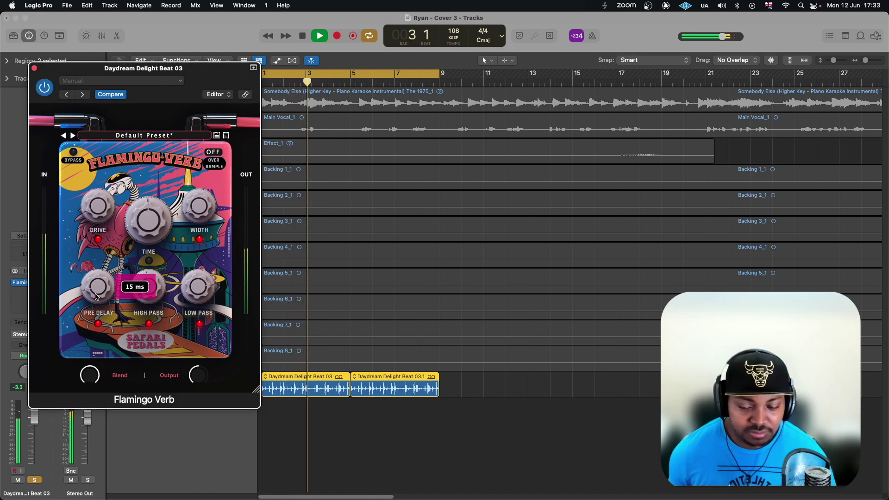
{"action": "mouse_move", "coordinate": [91, 375]}
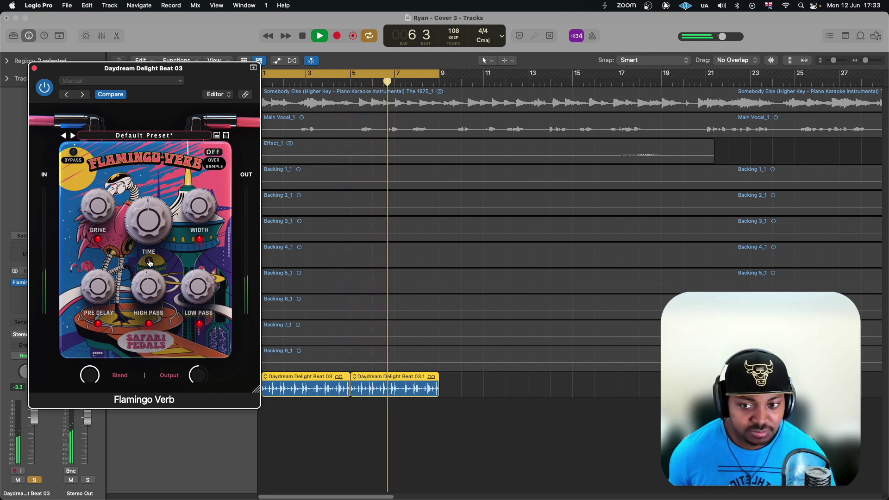
{"action": "left_click_drag", "start_coordinate": [90, 374], "coordinate": [91, 471]}
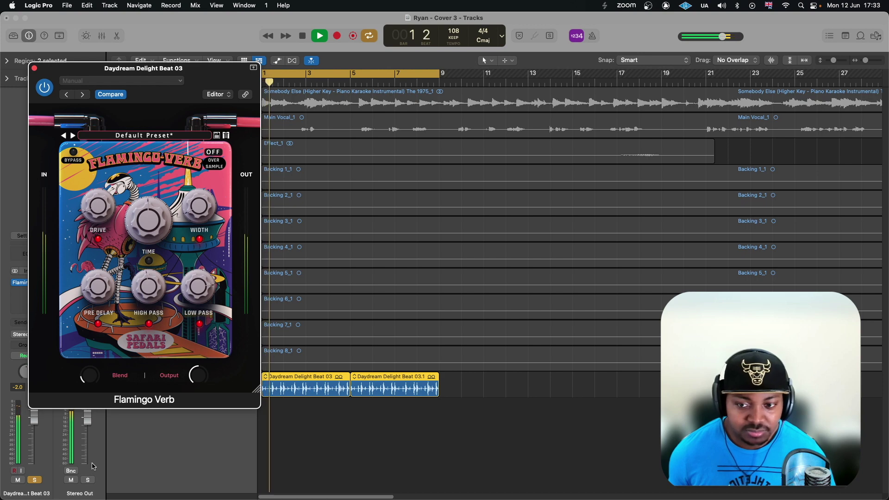
{"action": "key", "text": "space"}
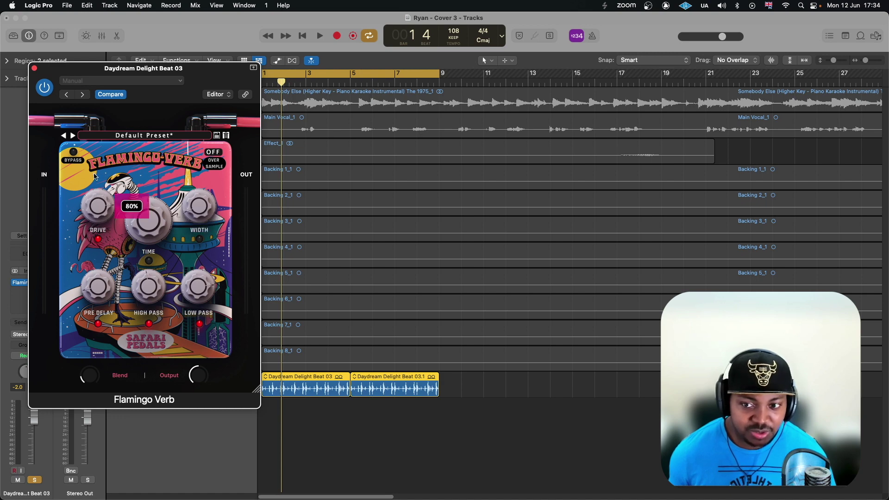
- While the loop plays, raise Drive from 80% to 100% and set Pre Delay to 21 ms
{"action": "key", "text": "space"}
{"action": "left_click_drag", "start_coordinate": [95, 177], "coordinate": [102, 240]}
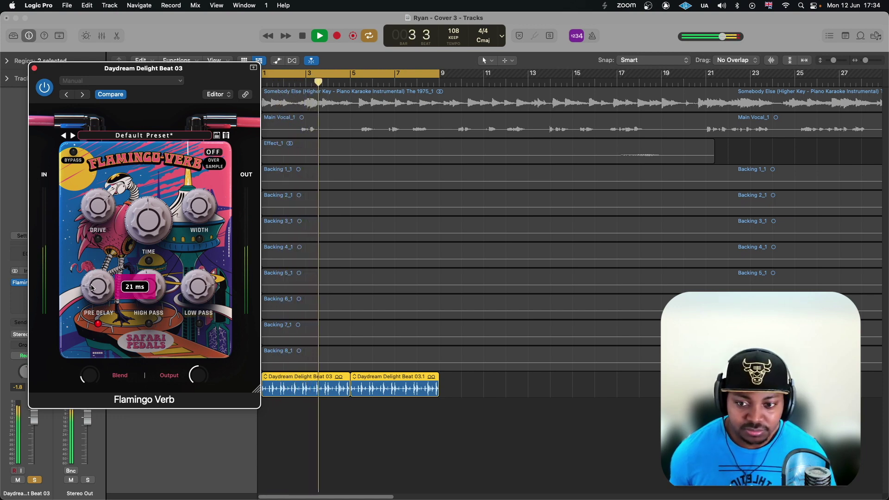
{"action": "left_click_drag", "start_coordinate": [92, 288], "coordinate": [92, 289]}
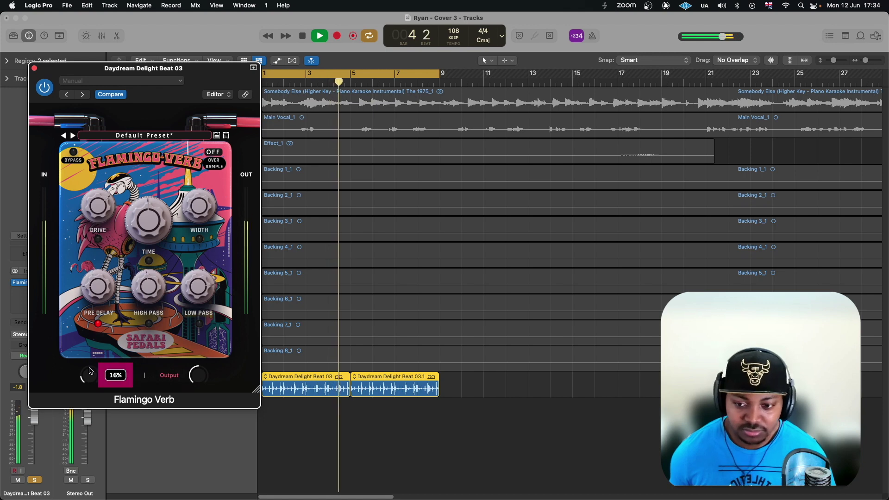
{"action": "mouse_move", "coordinate": [143, 296]}
{"action": "key", "text": "space"}
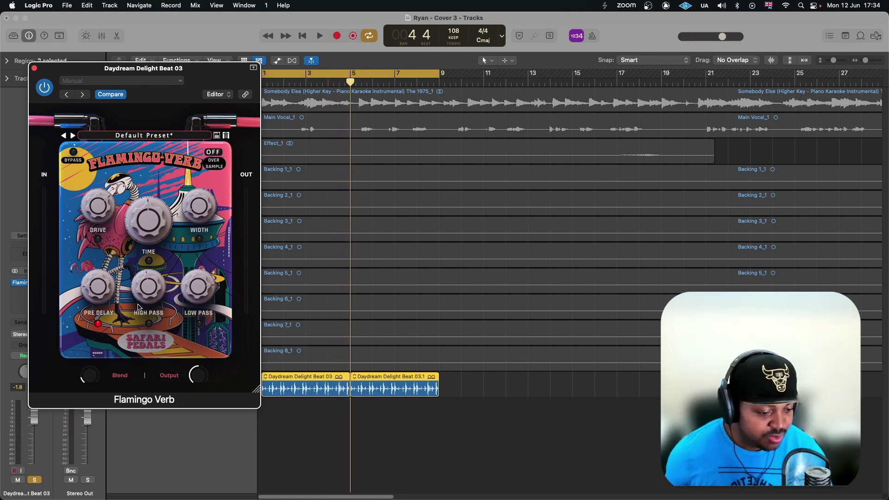